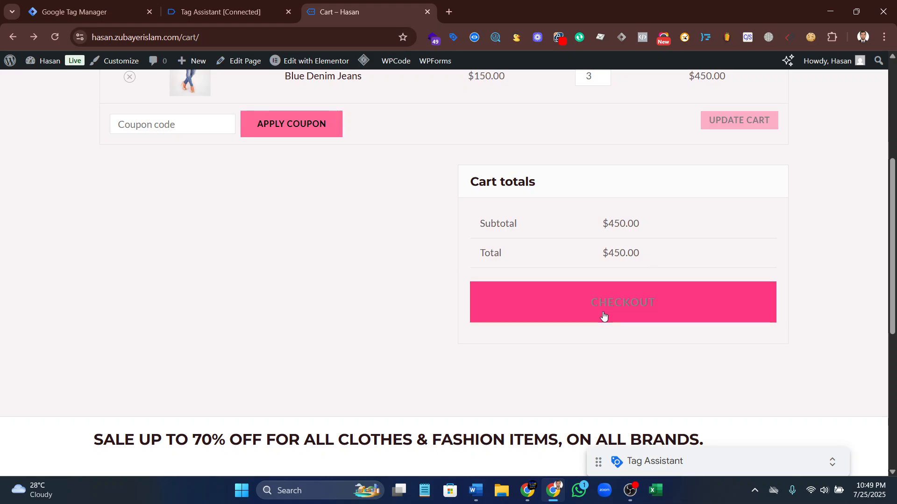
Proceed from the cart to checkout, and copy the begin_checkout event name from the event data in Tag Assistant
left_click(602, 312)
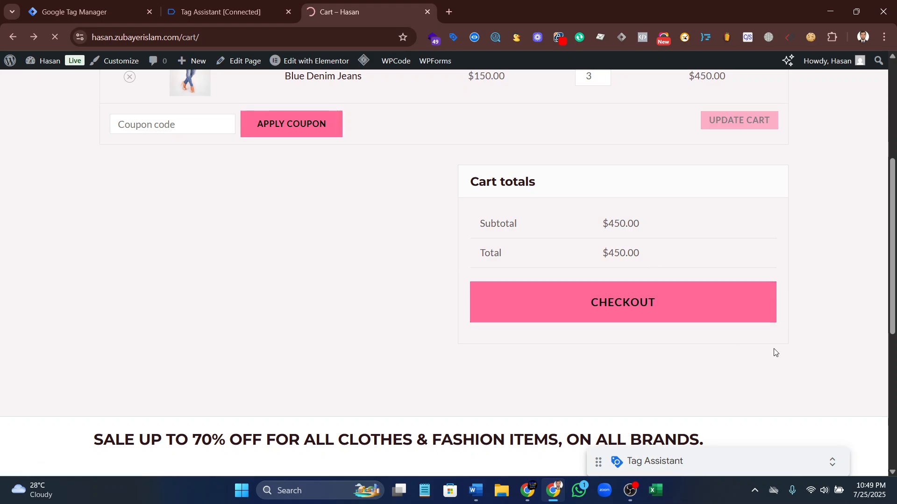
left_click(235, 4)
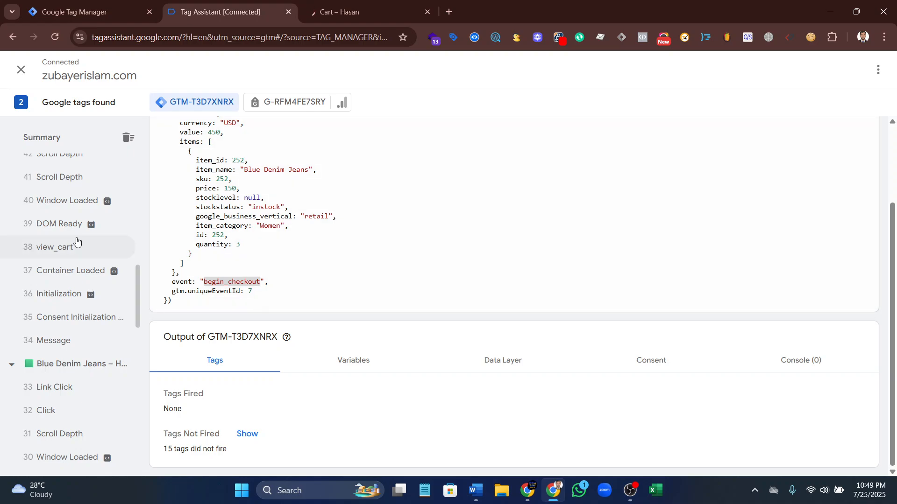
scroll(79, 224, "up", 7)
scroll(77, 289, "up", 1)
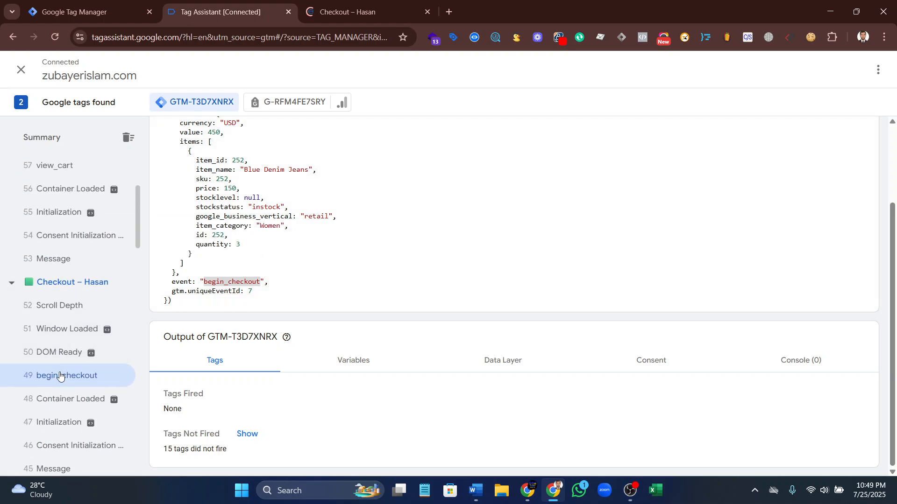
scroll(73, 258, "up", 1)
scroll(70, 256, "up", 2)
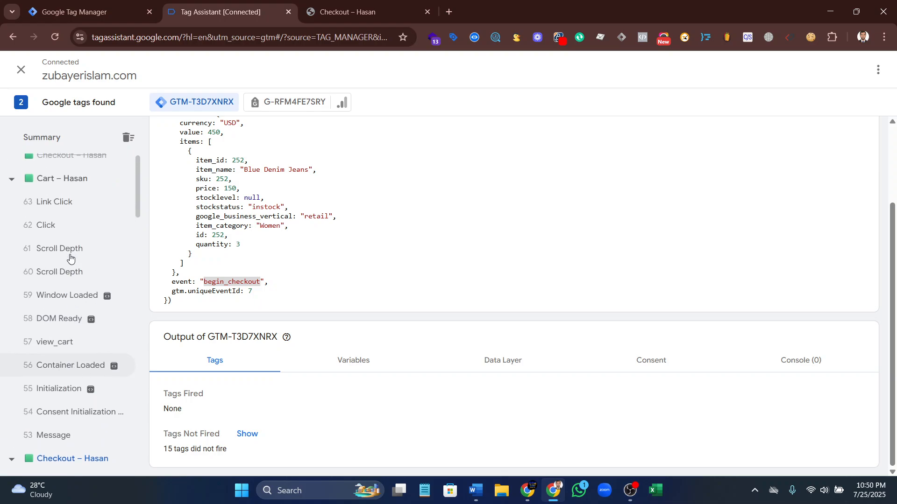
scroll(69, 303, "down", 4)
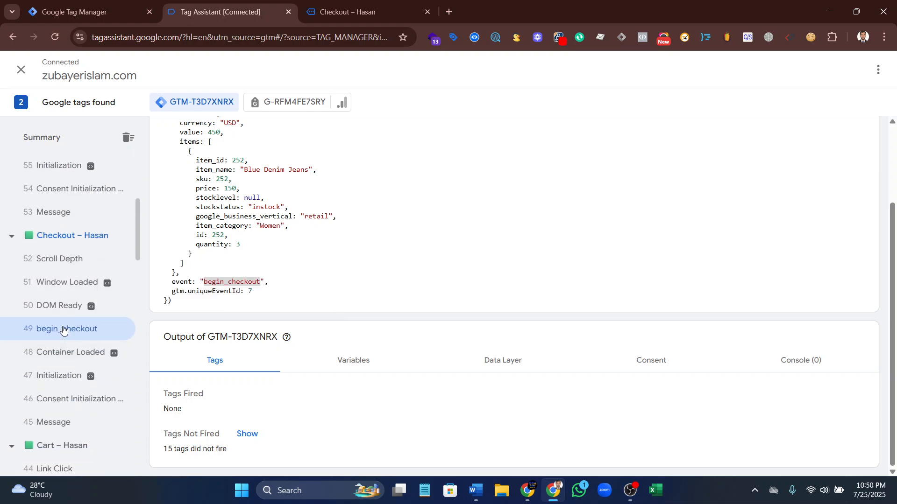
left_click_drag(204, 281, 261, 281)
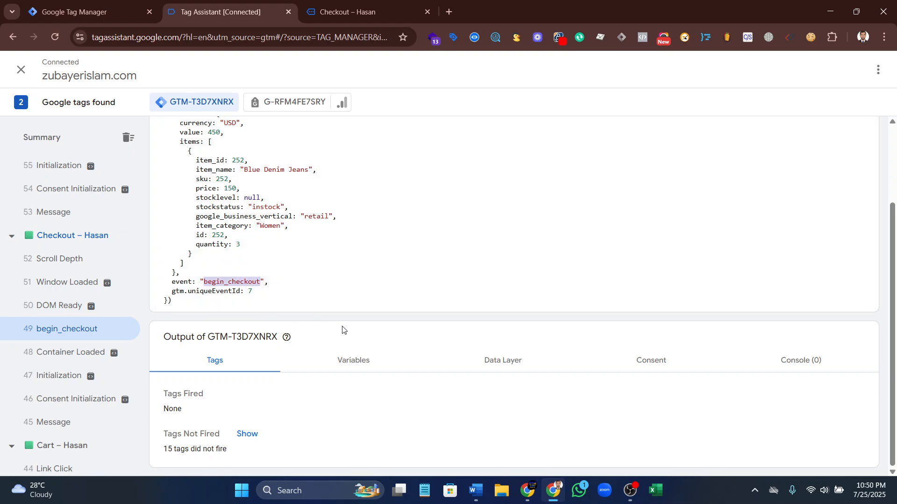
Switch to Google Tag Manager and create a Custom Event trigger with the event name begin_checkout
left_click(75, 12)
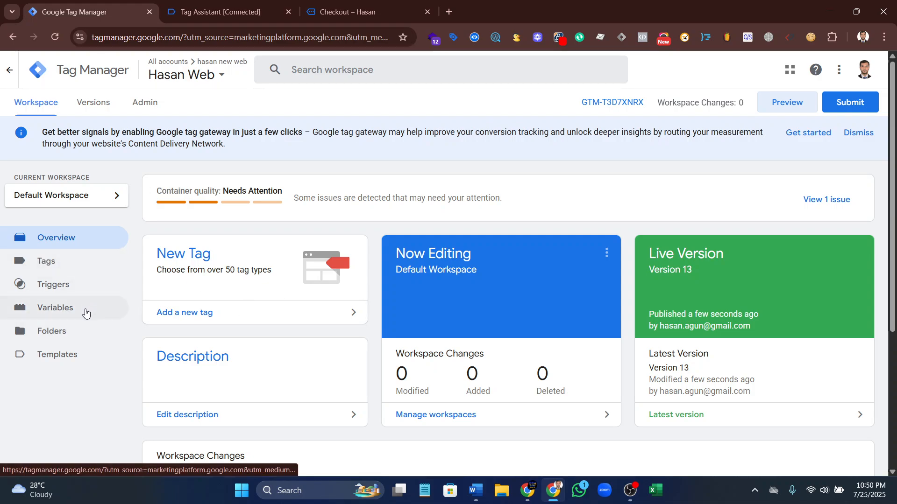
left_click(82, 289)
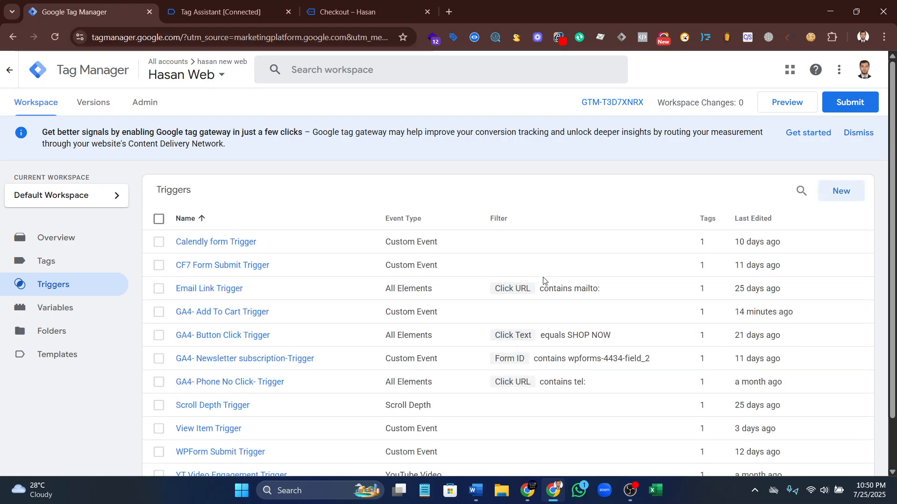
scroll(108, 285, "down", 2)
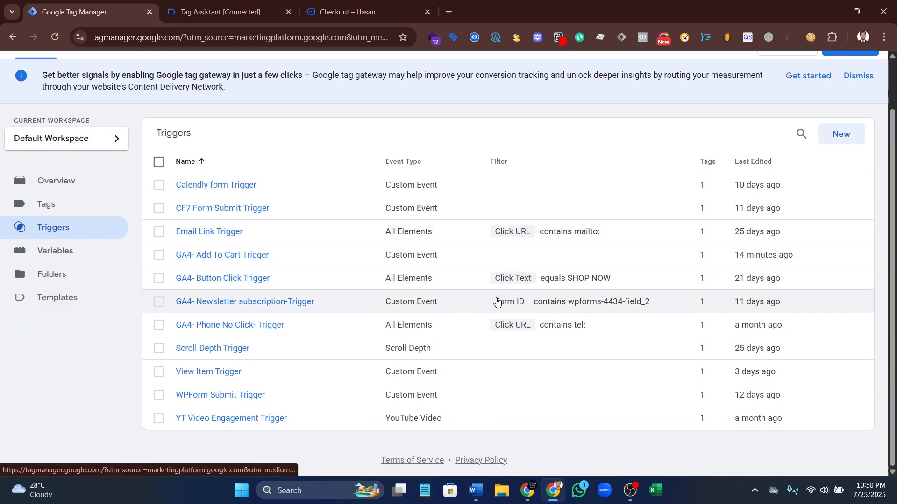
scroll(730, 311, "up", 1)
scroll(730, 310, "up", 1)
left_click(840, 192)
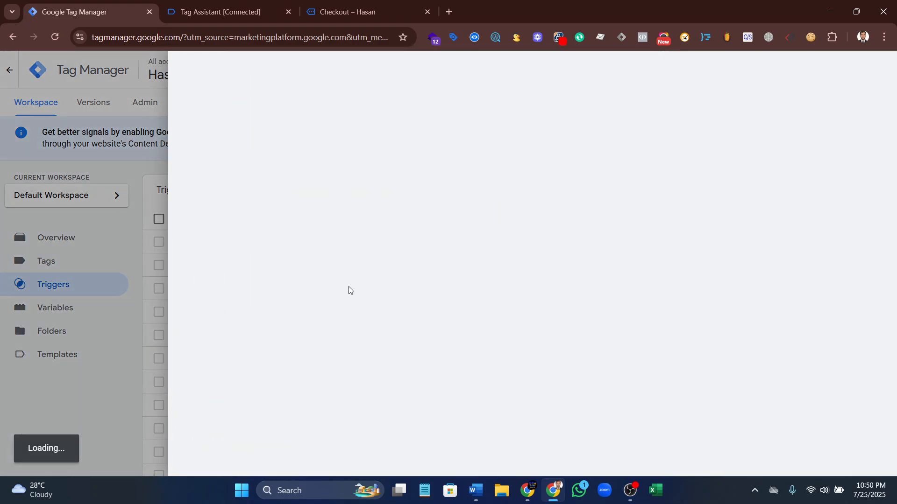
left_click(337, 246)
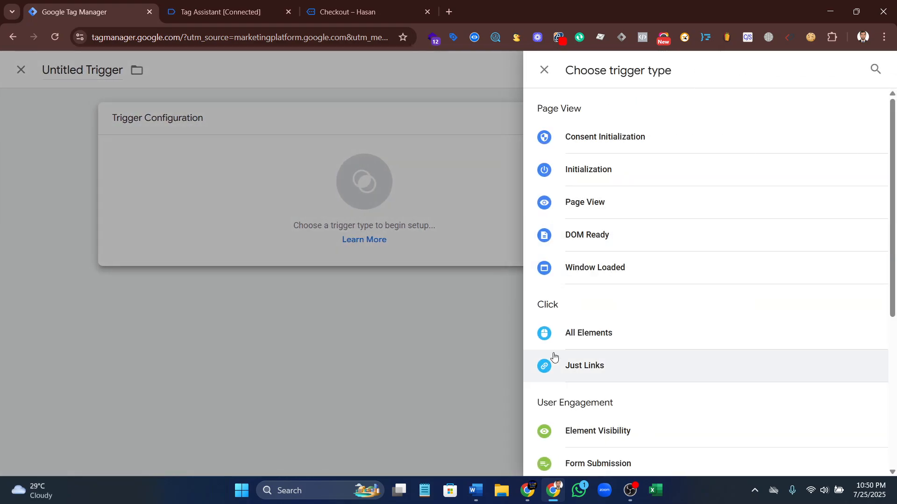
scroll(640, 381, "down", 5)
left_click(607, 370)
left_click(306, 233)
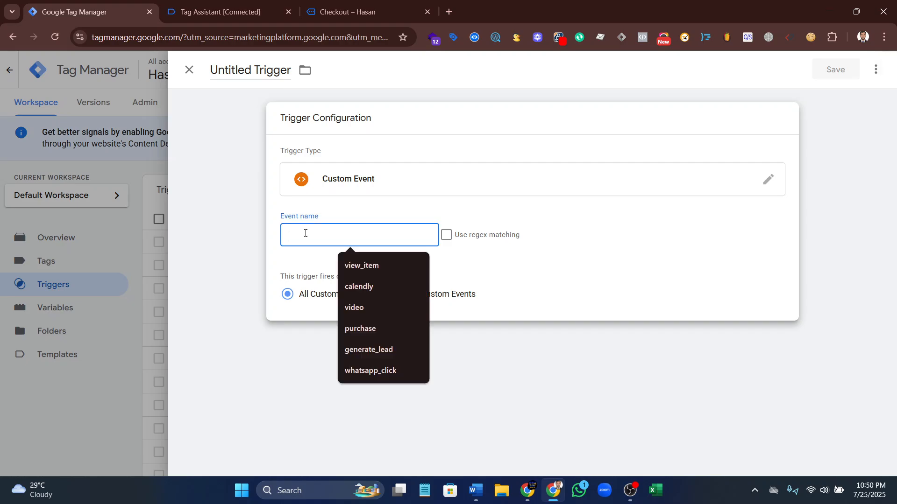
type("begin_checkout")
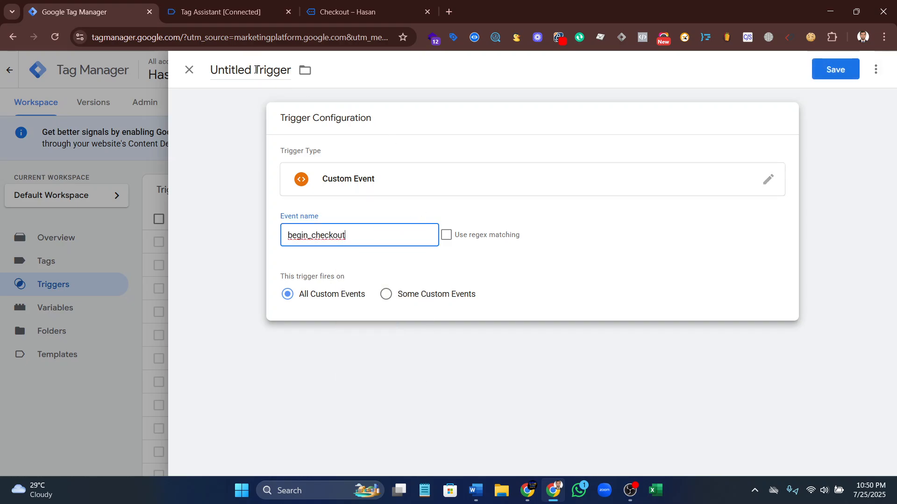
Name the trigger "Begin Checkout Trigger" and save it
double_click(256, 70)
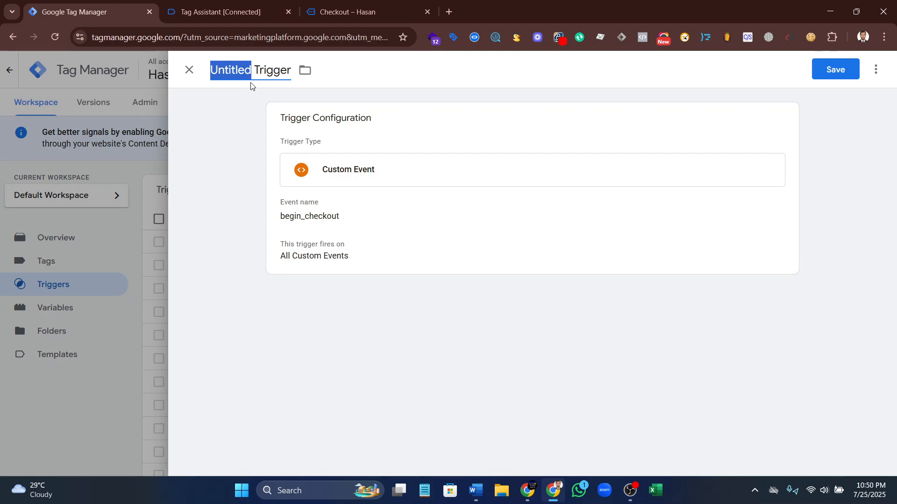
type("begin_checkout")
left_click(219, 69)
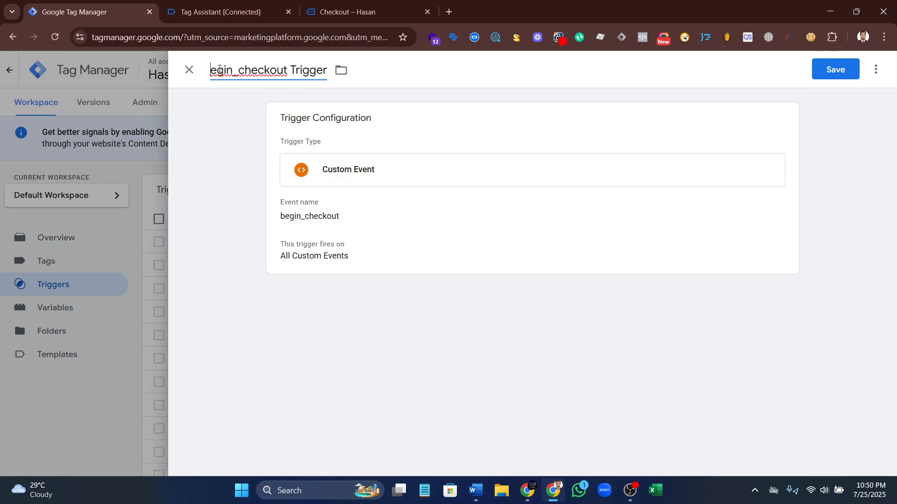
key("BackSpace")
type("B")
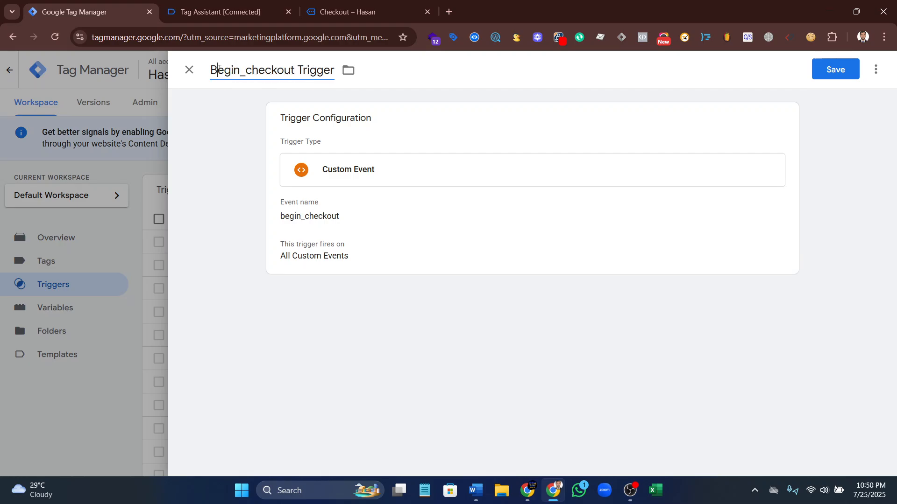
left_click(252, 70)
key("BackSpace")
key("BackSpace")
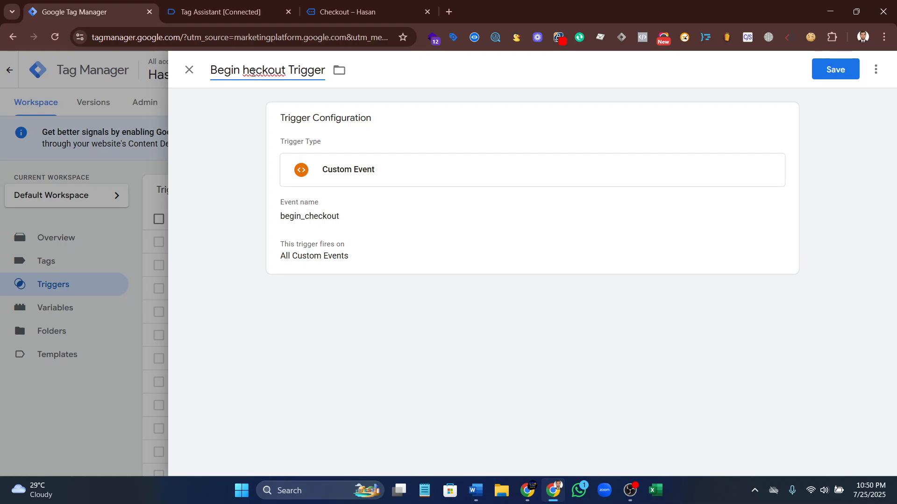
type("C")
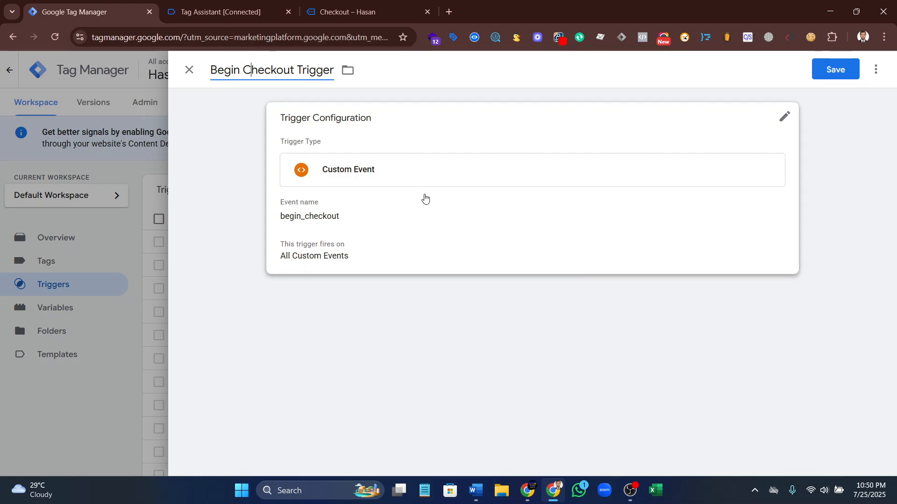
left_click(841, 69)
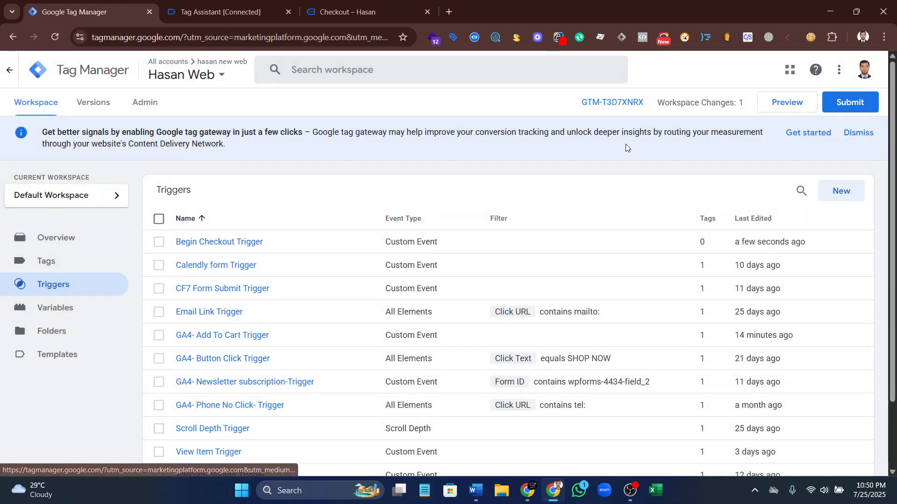
Create a new tag of the type Google Analytics: GA4 Event
left_click(73, 262)
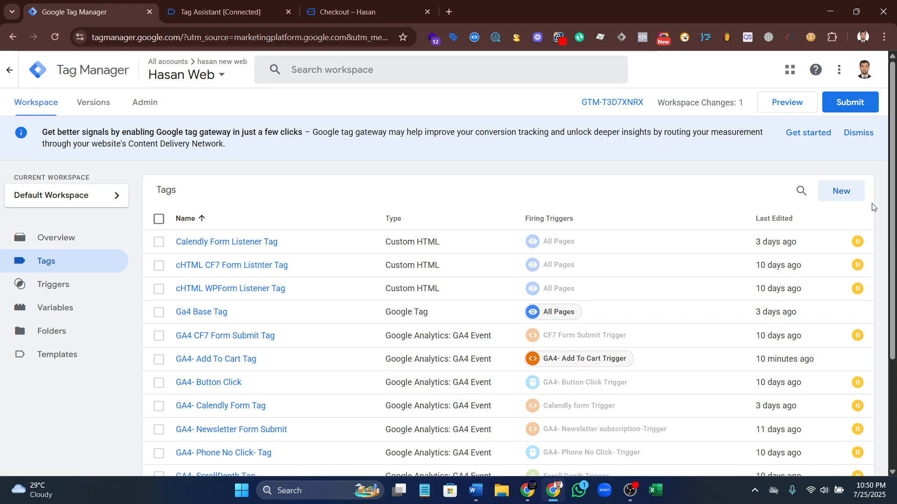
left_click(851, 199)
left_click(719, 189)
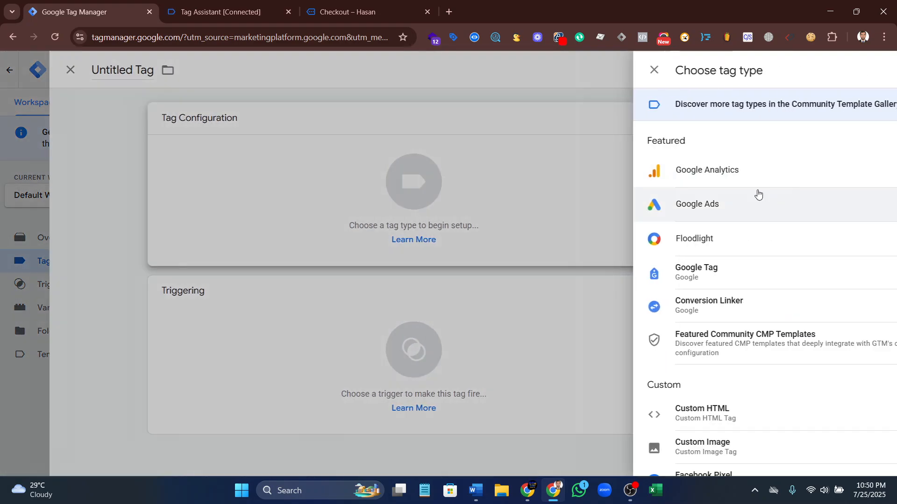
left_click(661, 174)
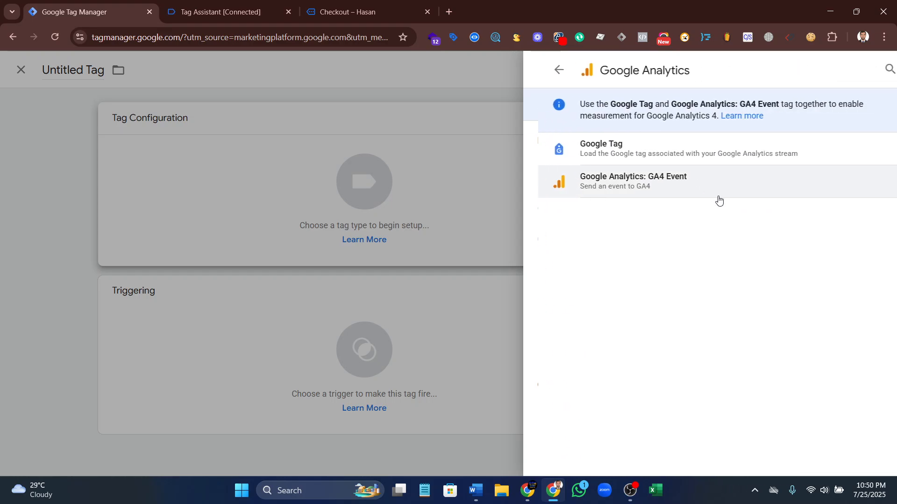
left_click(636, 178)
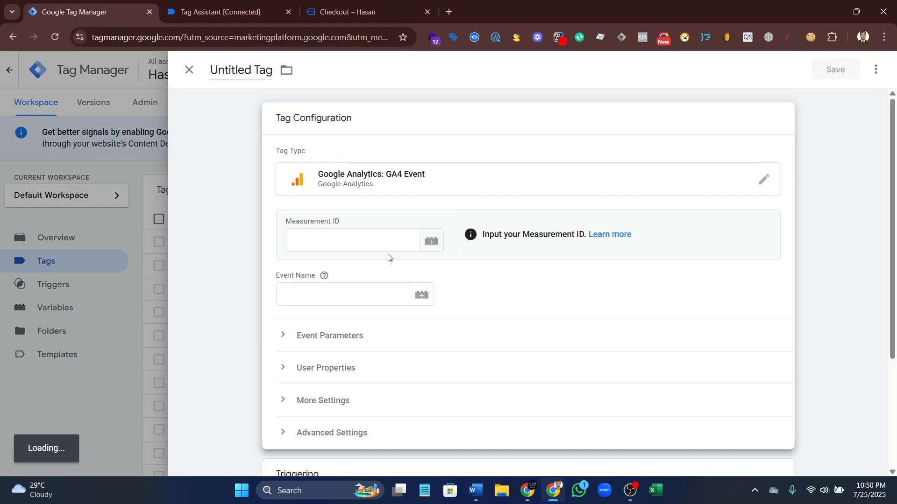
Set the tag's measurement ID to the GA4 Measurement ID variable and its event name to begin_checkout
left_click(432, 241)
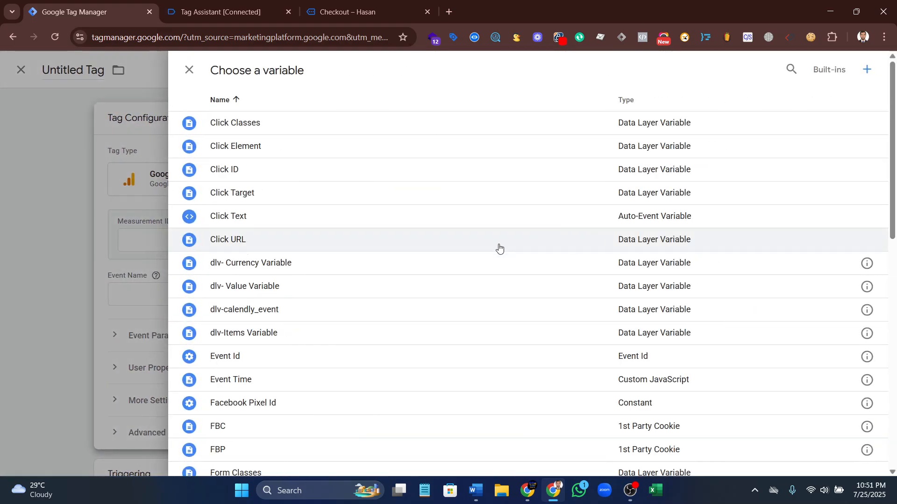
scroll(357, 283, "down", 4)
scroll(326, 294, "down", 3)
scroll(320, 255, "up", 7)
scroll(321, 268, "down", 4)
scroll(320, 267, "down", 5)
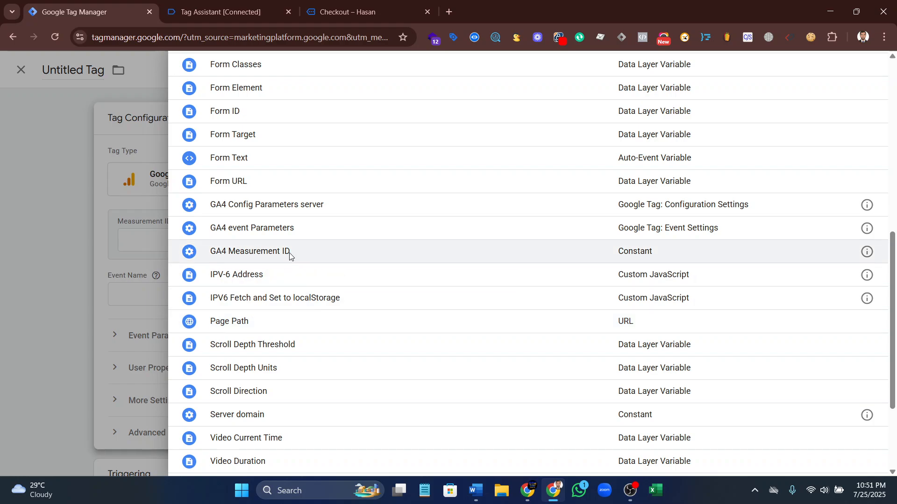
left_click(290, 254)
left_click(384, 297)
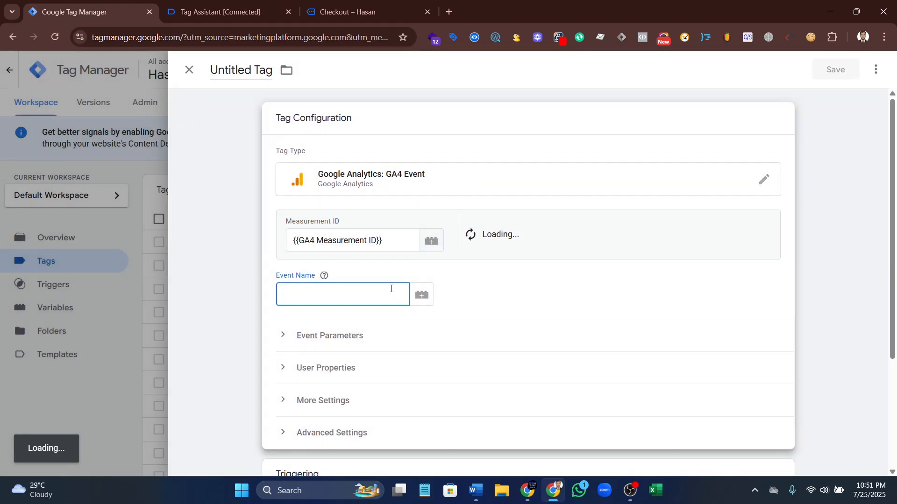
type("begin_checkout")
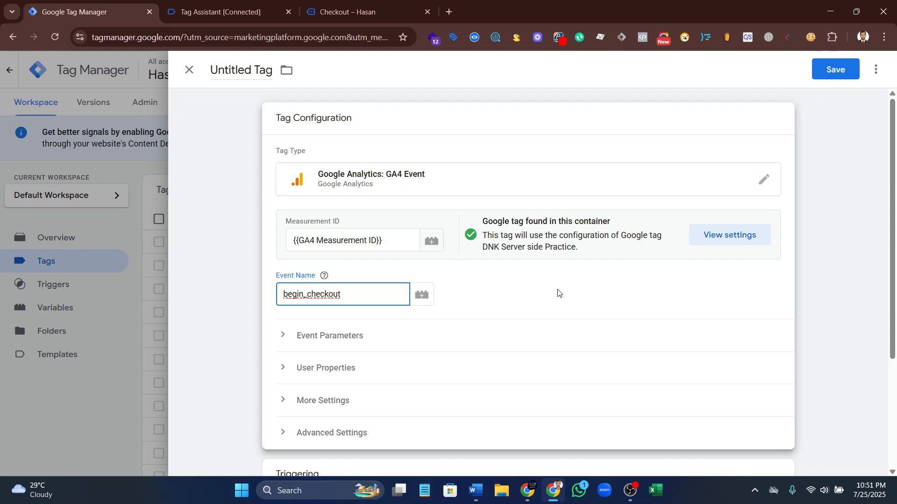
Add three empty event parameter rows to the begin_checkout tag
scroll(559, 293, "down", 3)
left_click(358, 224)
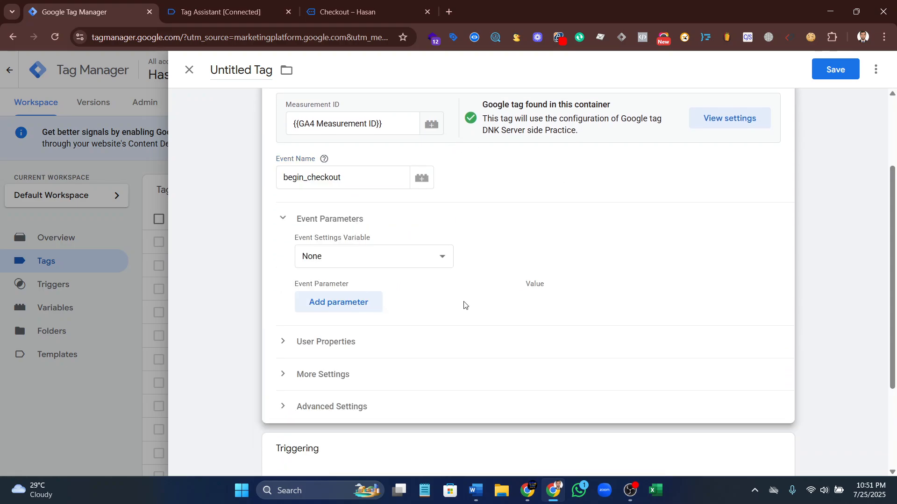
left_click(325, 304)
left_click(325, 335)
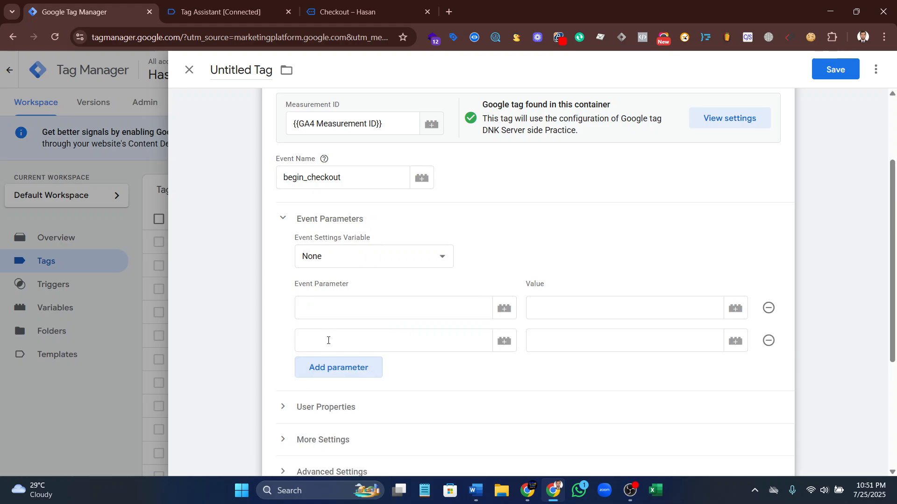
left_click(326, 357)
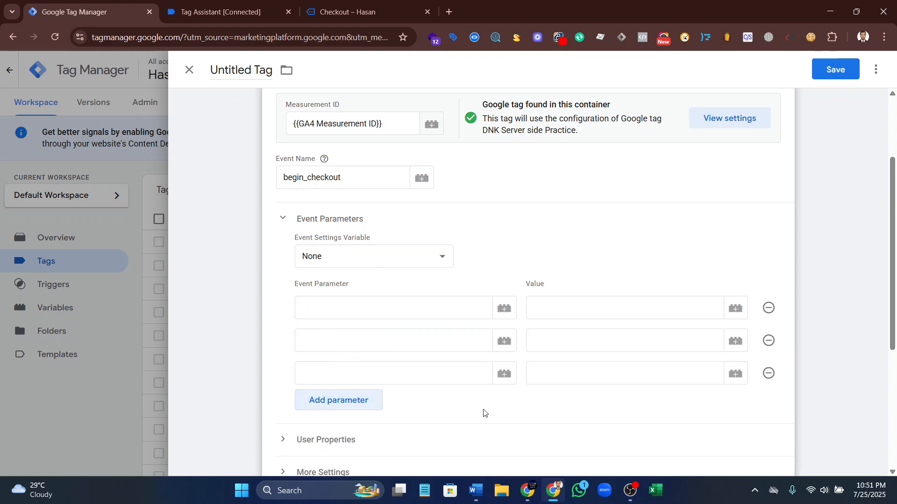
Look up the begin_checkout parameters in the Word document on GA4 ecommerce events, and return to the tag's first event parameter in Chrome
left_click(475, 490)
scroll(297, 238, "up", 1)
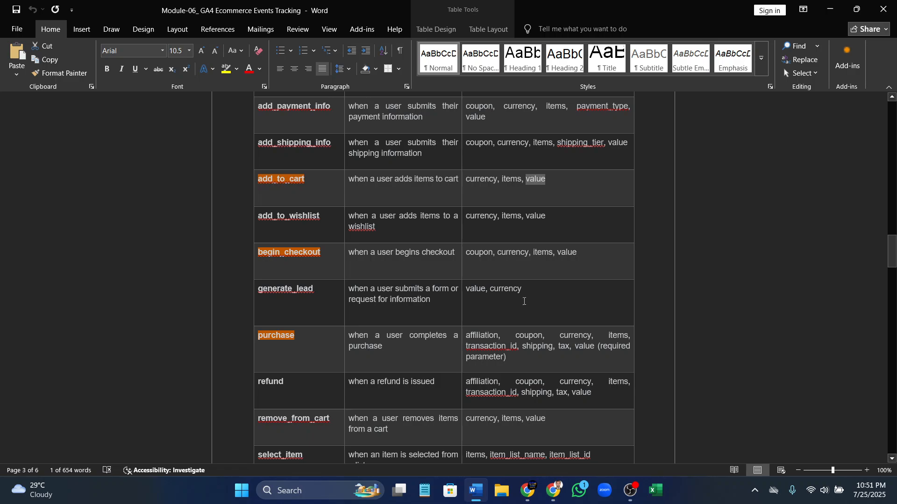
left_click_drag(501, 253, 577, 253)
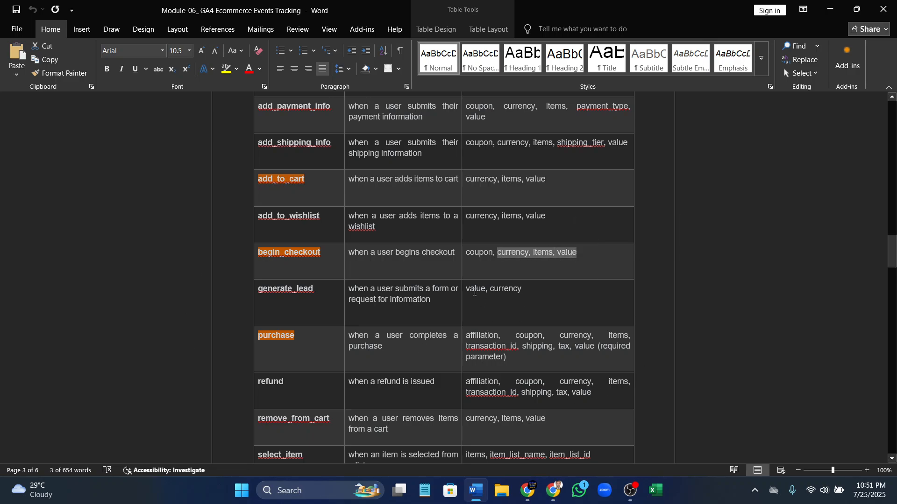
left_click_drag(496, 252, 466, 253)
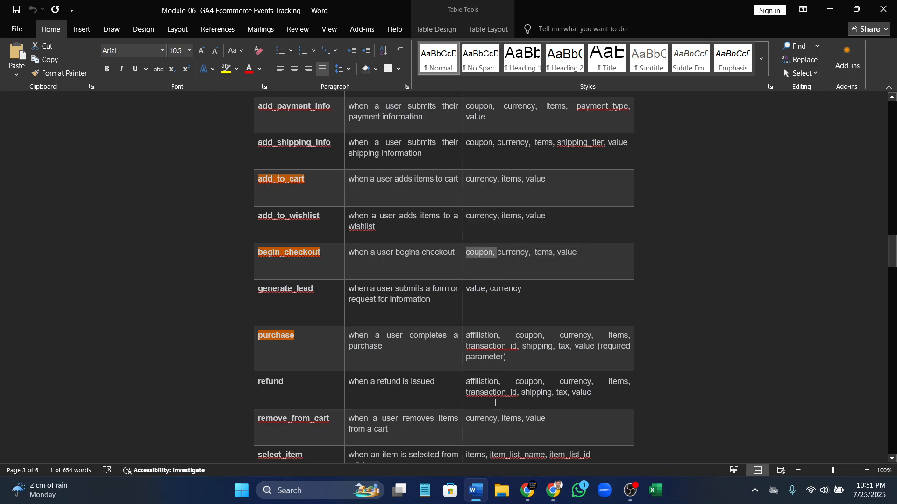
mouse_move(545, 486)
scroll(557, 251, "up", 2)
scroll(557, 250, "down", 2)
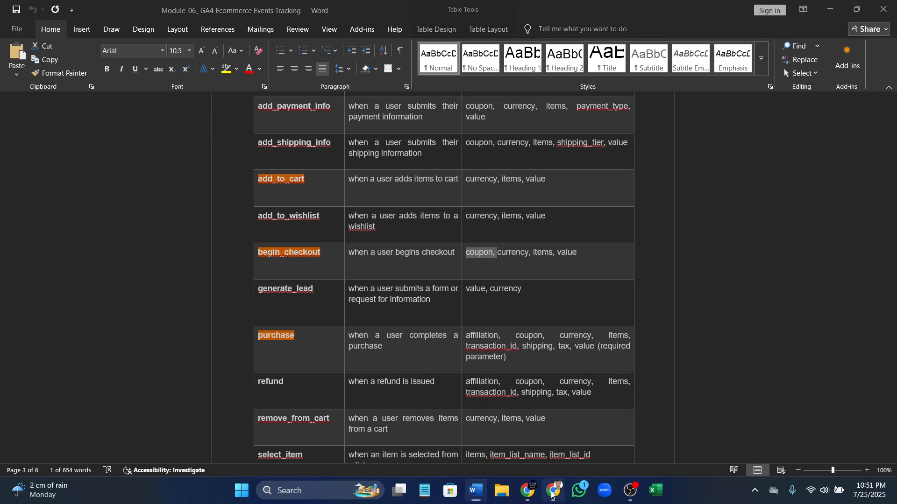
left_click(553, 493)
left_click(356, 317)
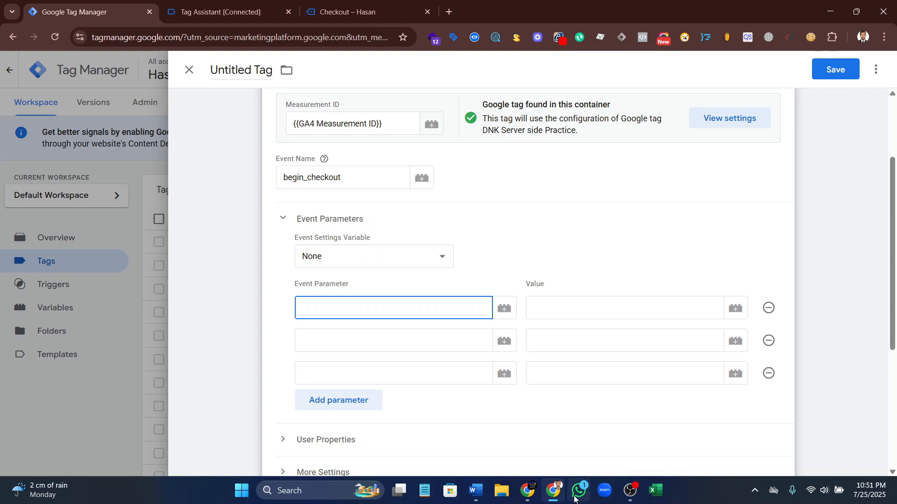
Copy currency from the begin_checkout row of the Word document into the tag's third event parameter name in Chrome
left_click(352, 367)
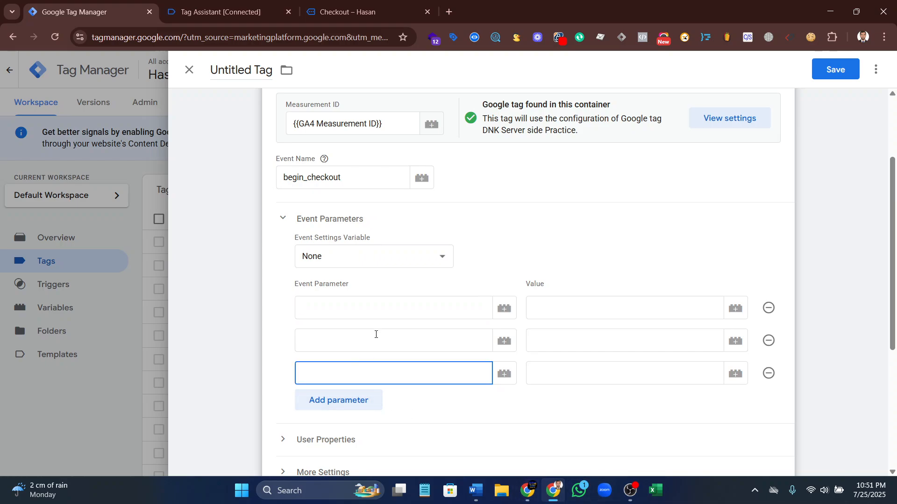
left_click(475, 491)
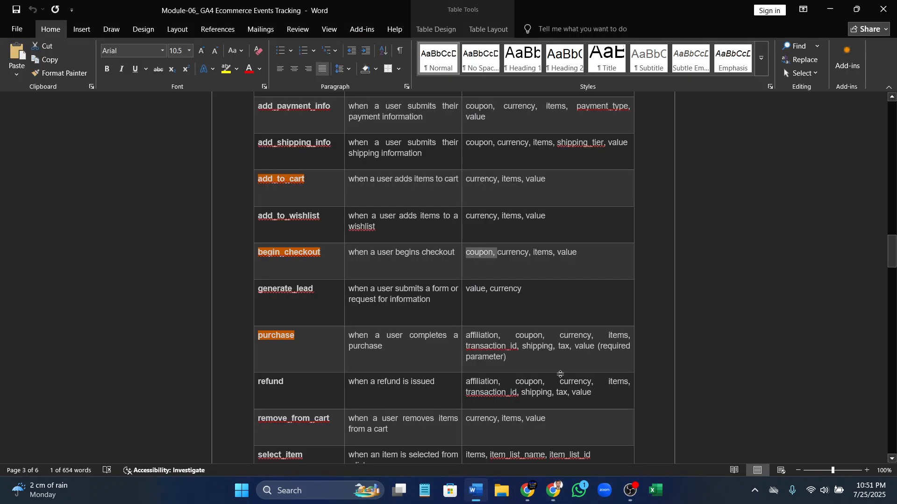
left_click(498, 254)
left_click_drag(498, 254, 528, 252)
key("ctrl+c")
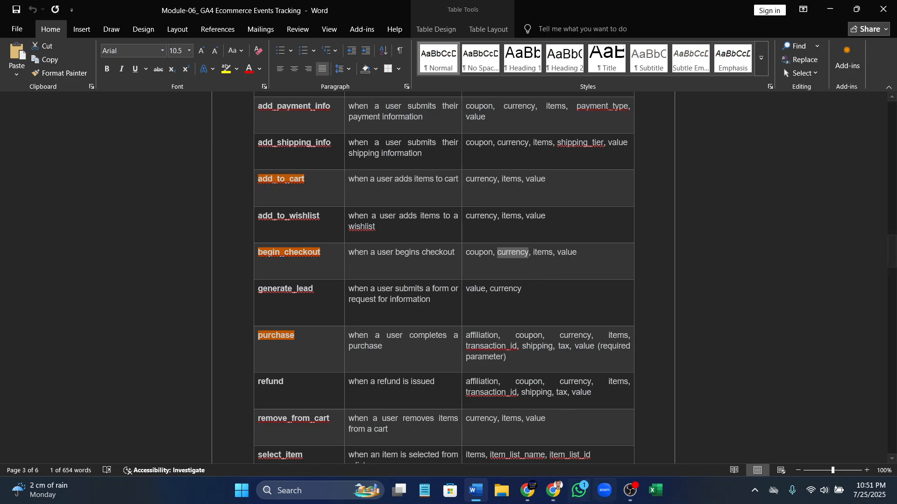
left_click(529, 489)
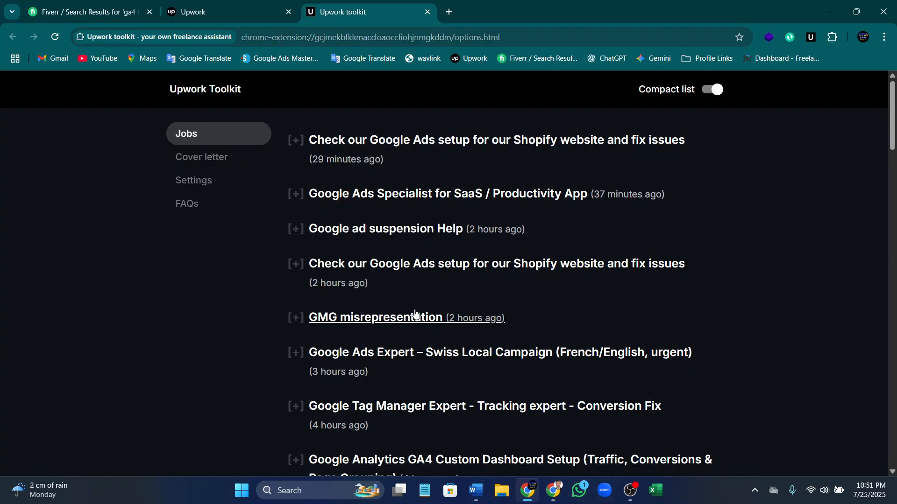
left_click(553, 490)
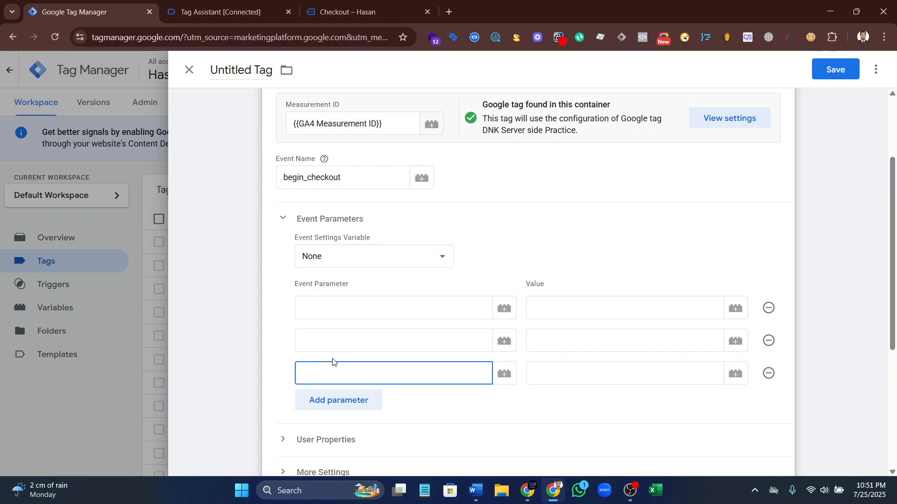
key("ctrl+v")
key("Down")
key("Return")
Copy items from the begin_checkout row in Word into the tag's second event parameter name in Chrome
left_click(322, 336)
left_click(475, 490)
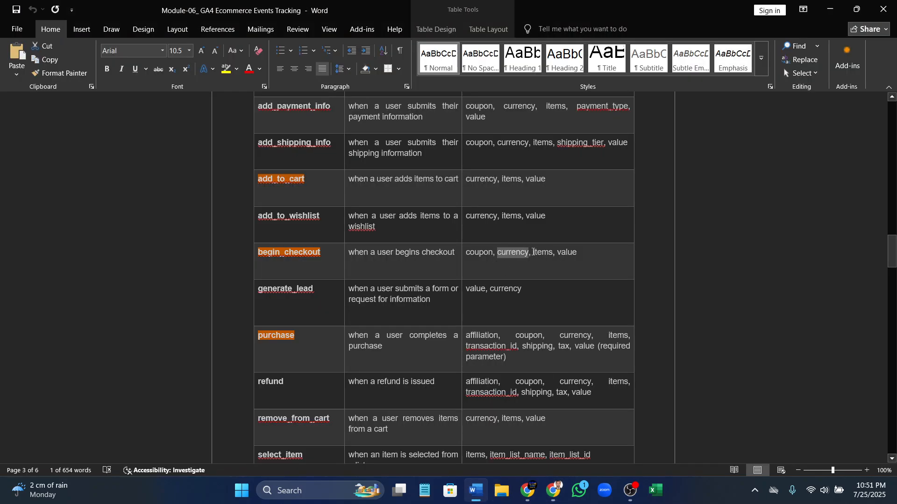
left_click_drag(529, 252, 553, 252)
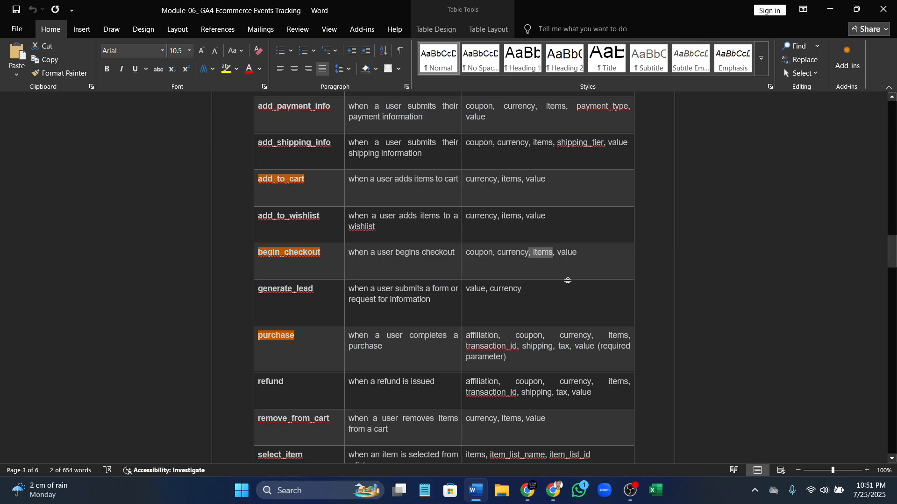
left_click(553, 490)
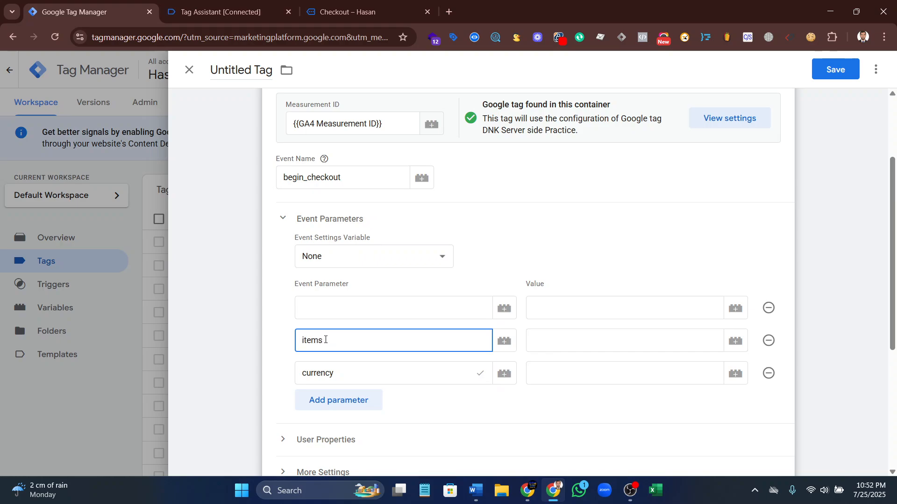
Copy value from the begin_checkout row in Word into the tag's first event parameter name in Chrome
left_click(305, 307)
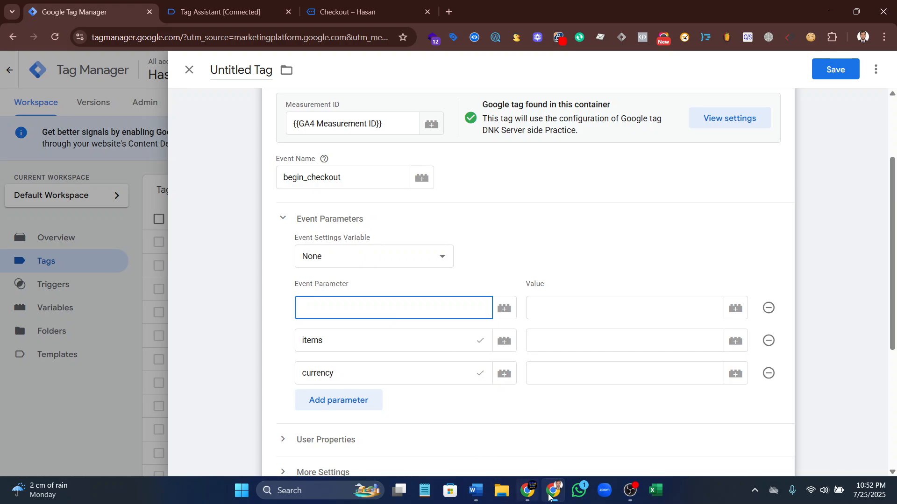
left_click(476, 490)
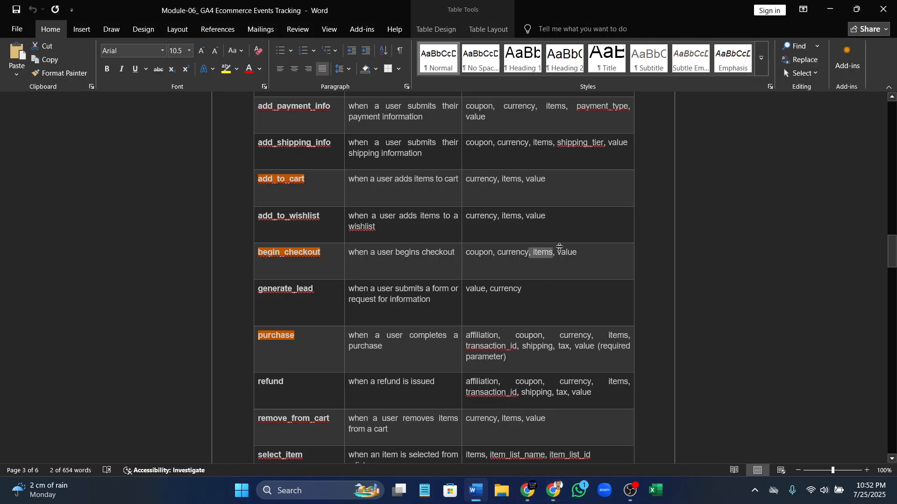
left_click_drag(583, 254, 556, 253)
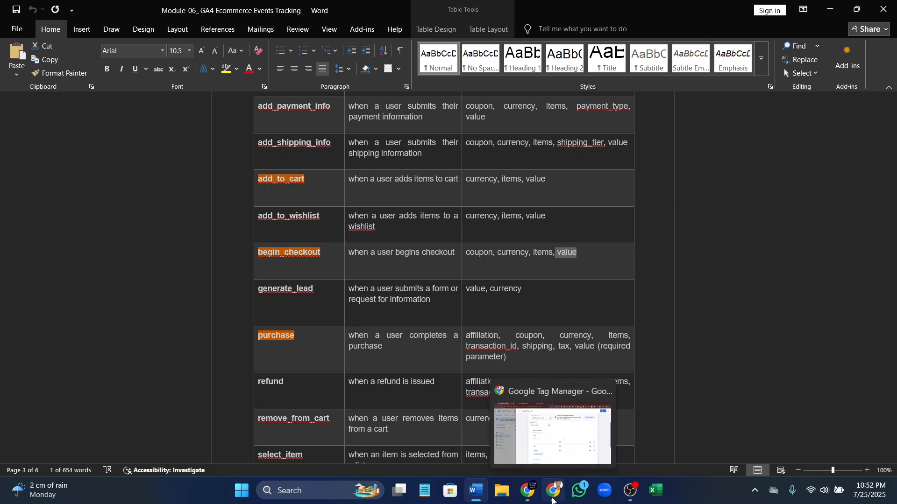
left_click(553, 490)
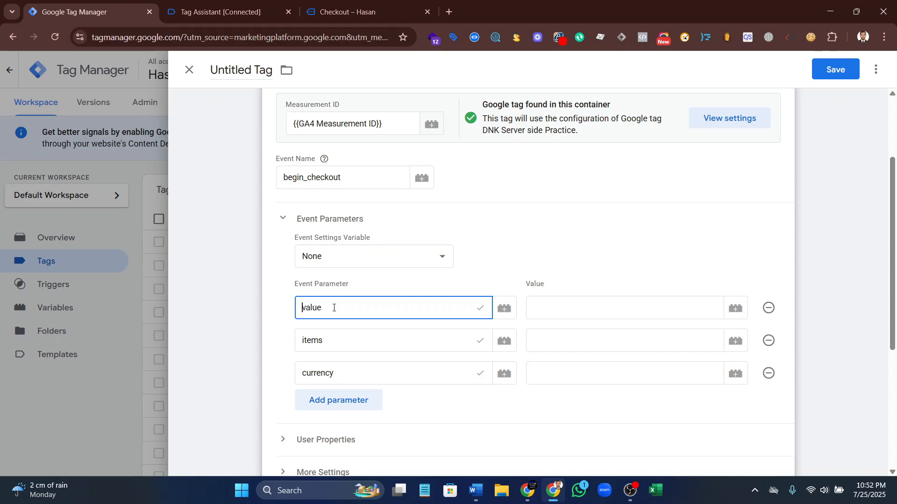
Map the value, items and currency parameters to dlv- Value Variable, dlv-Items Variable and dlv- Currency Variable respectively
left_click(704, 317)
left_click(736, 308)
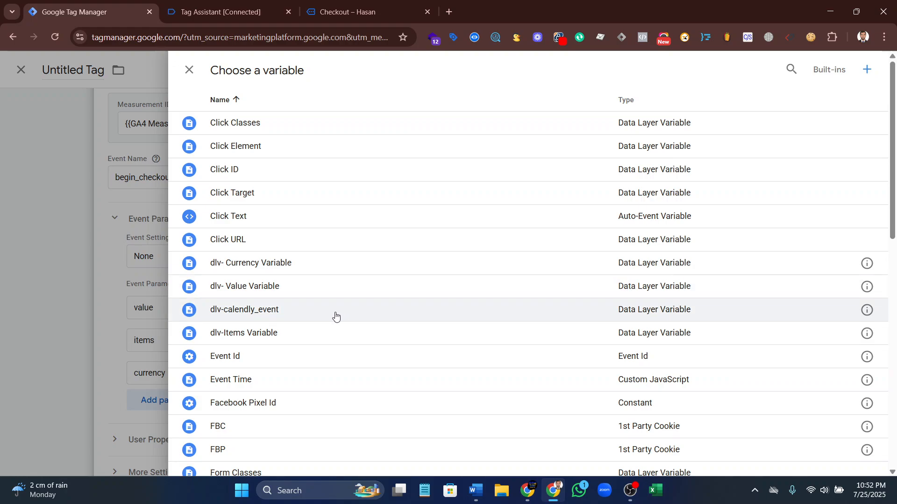
left_click(260, 287)
left_click(736, 341)
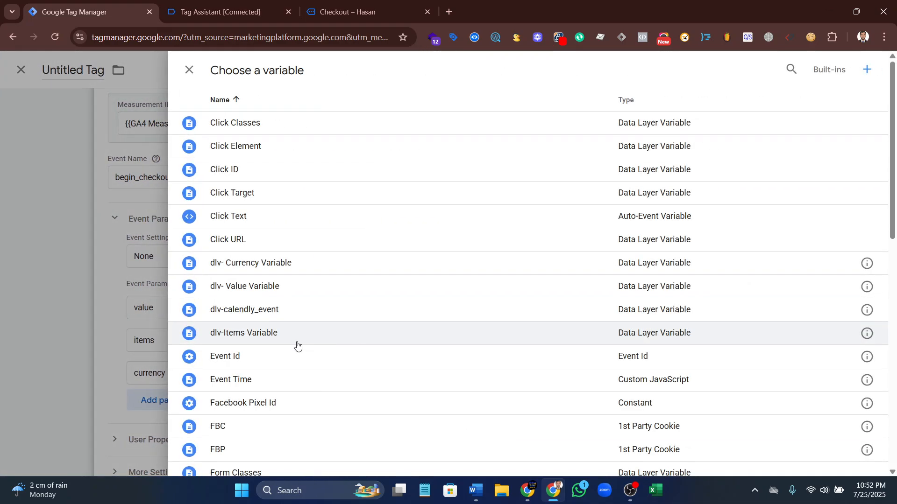
left_click(274, 332)
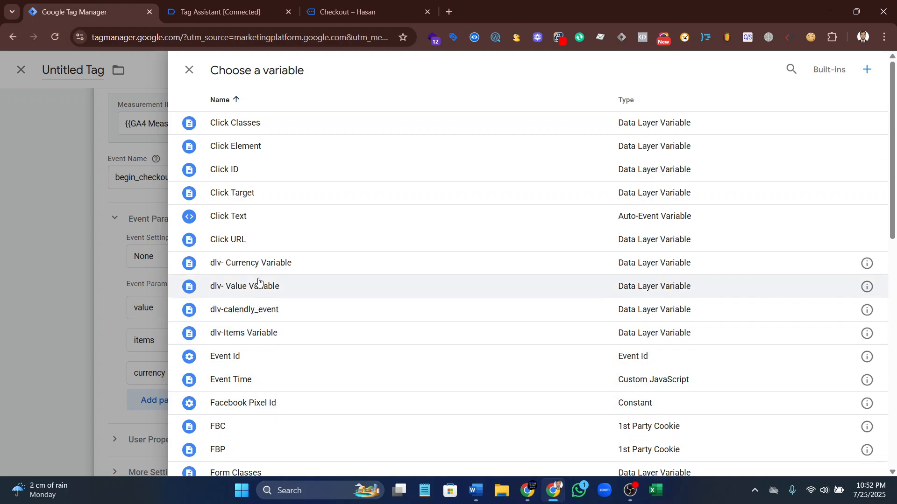
left_click(259, 264)
Assign the Begin Checkout Trigger as the tag's firing trigger
scroll(371, 402, "down", 5)
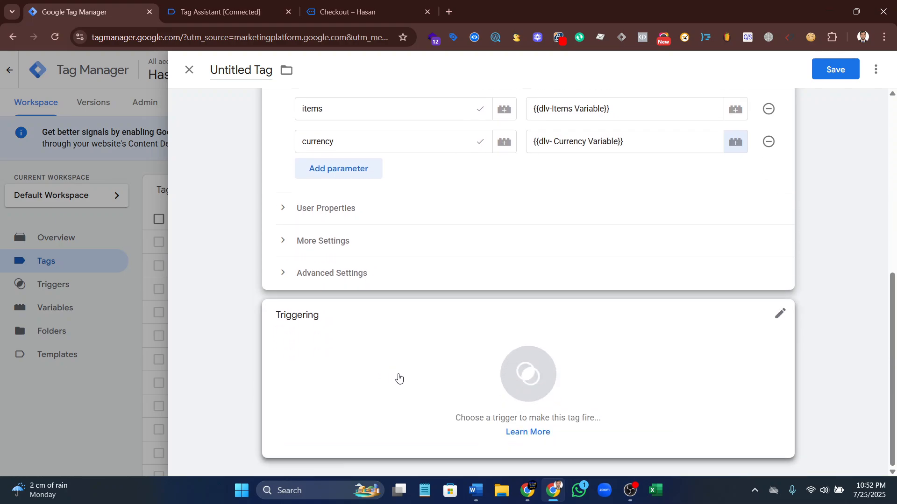
left_click(512, 372)
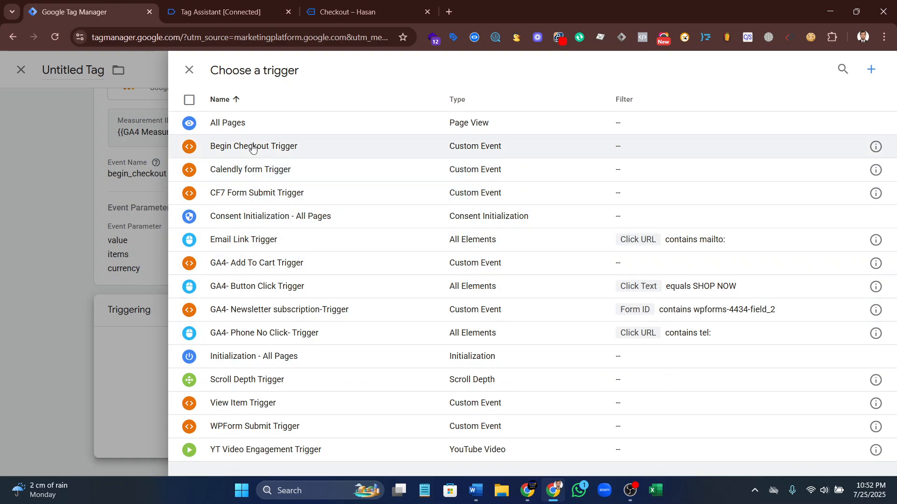
left_click(280, 148)
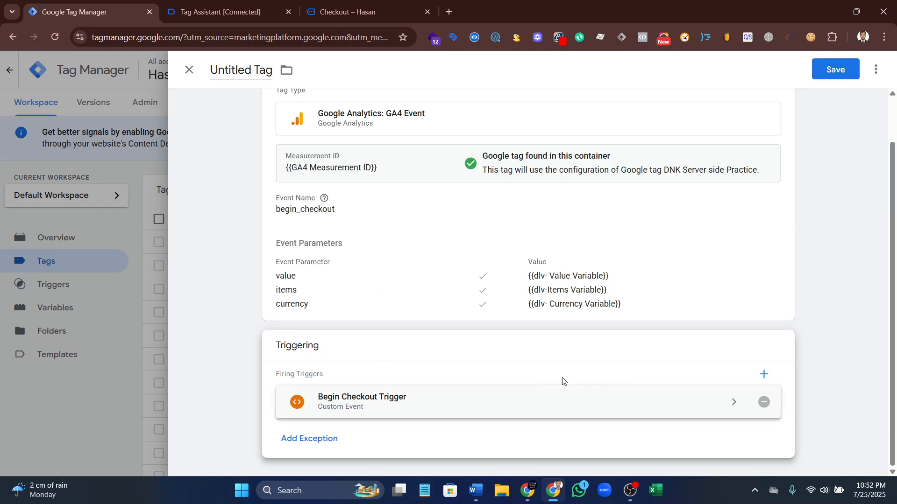
Name the tag "GA4- Begin Checkout Tag" and save it
double_click(249, 70)
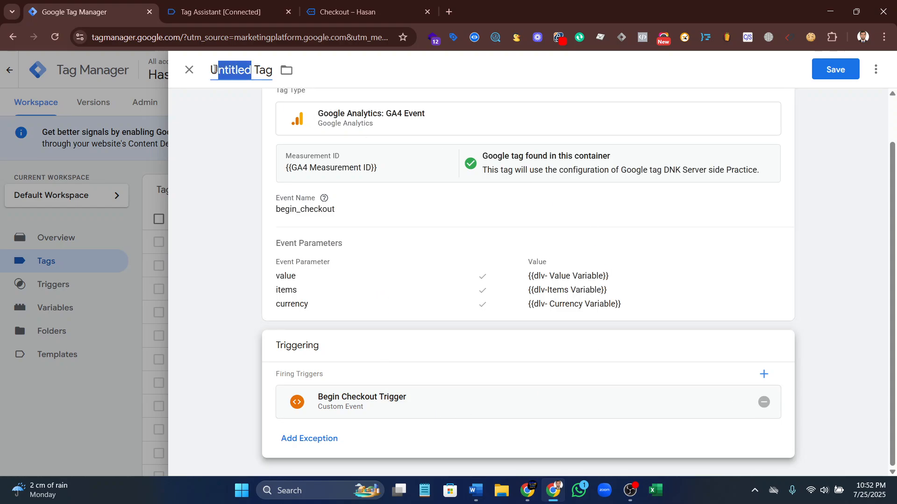
type("GA4")
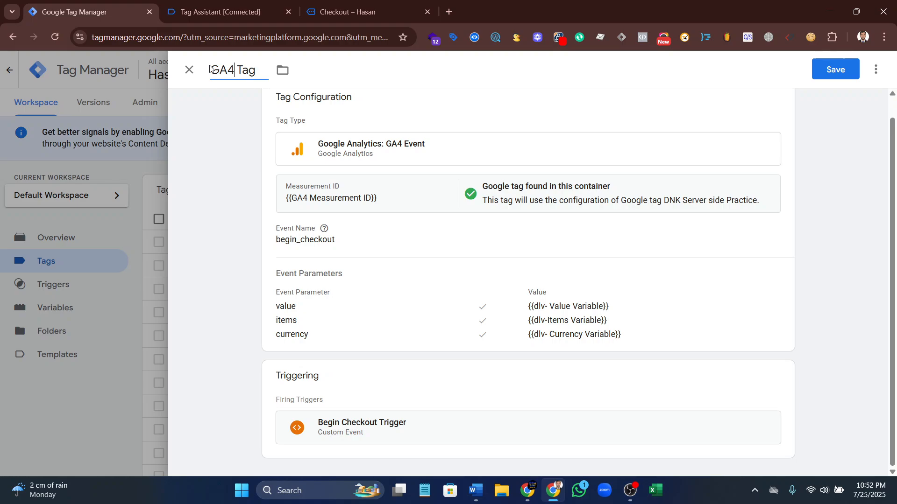
type("- ")
type("B")
type("egin ")
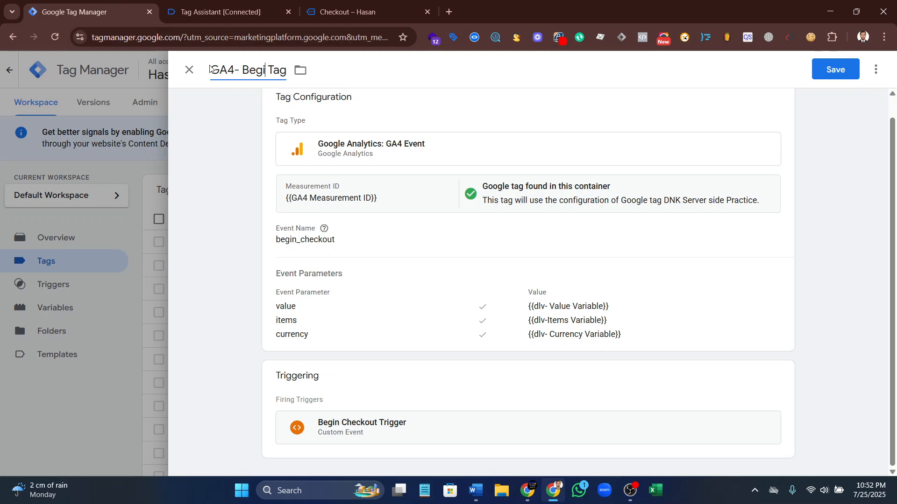
type("Ch")
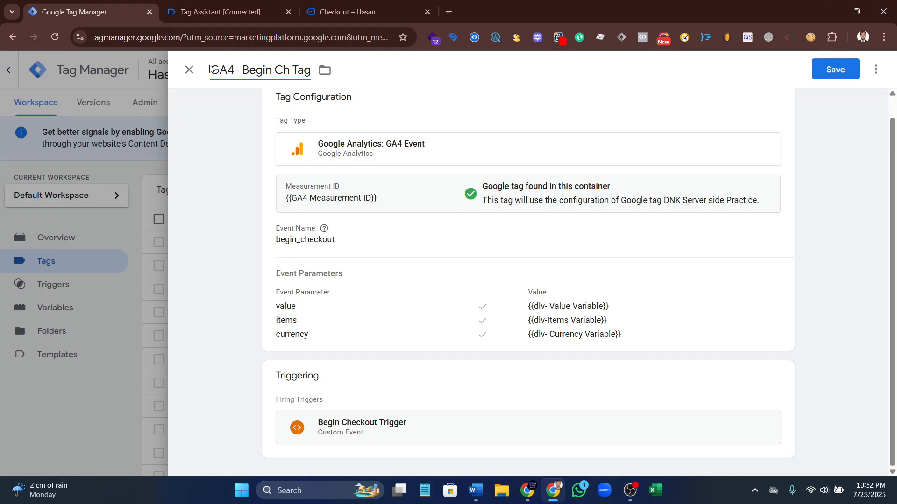
type("eckout")
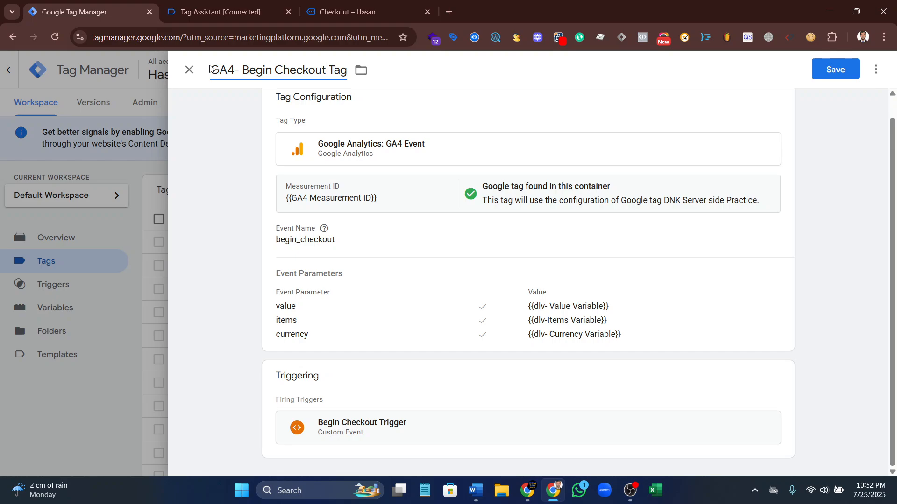
left_click(839, 71)
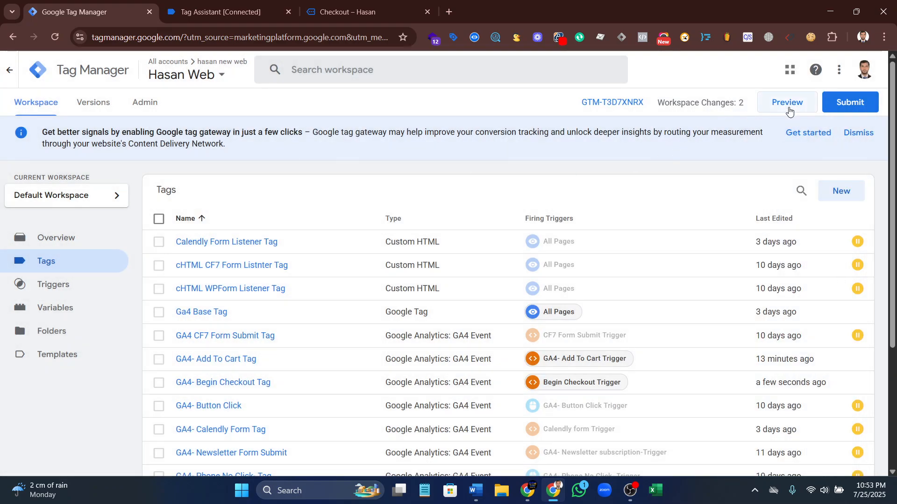
Start previewing the container in Tag Assistant, continue past the connection dialog, and switch to the connected store page
left_click(788, 108)
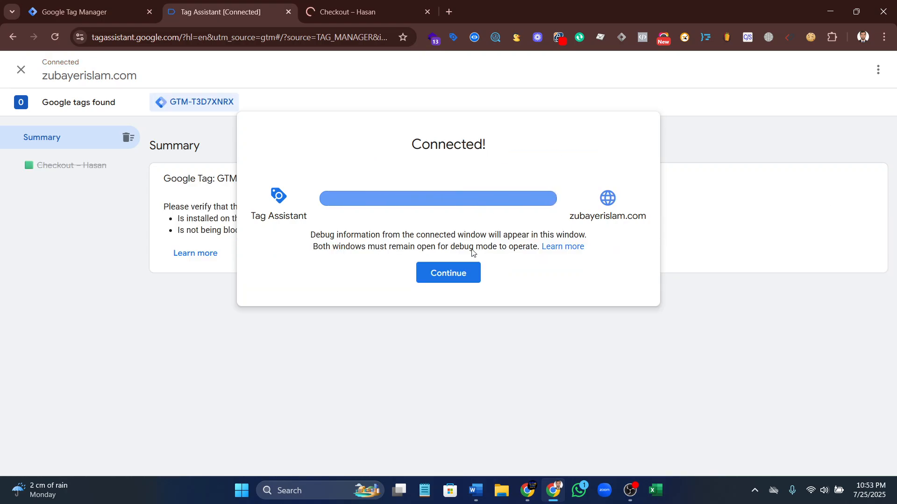
left_click(448, 274)
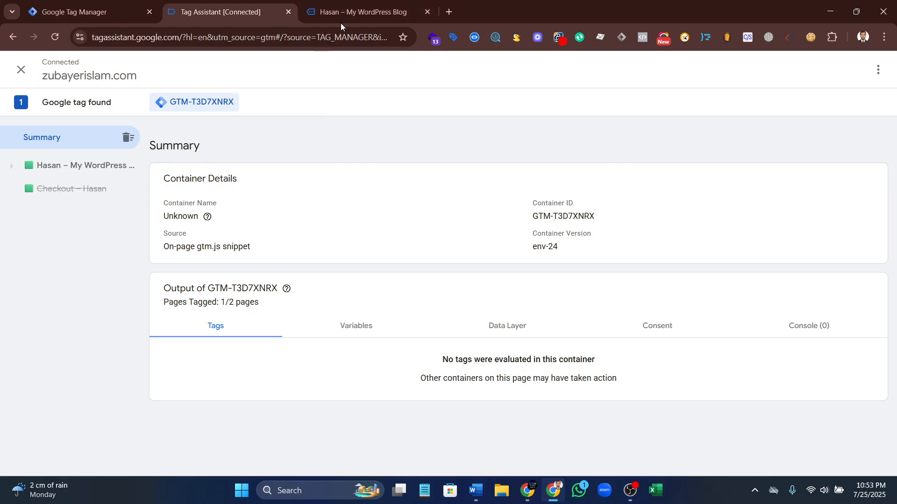
left_click(341, 13)
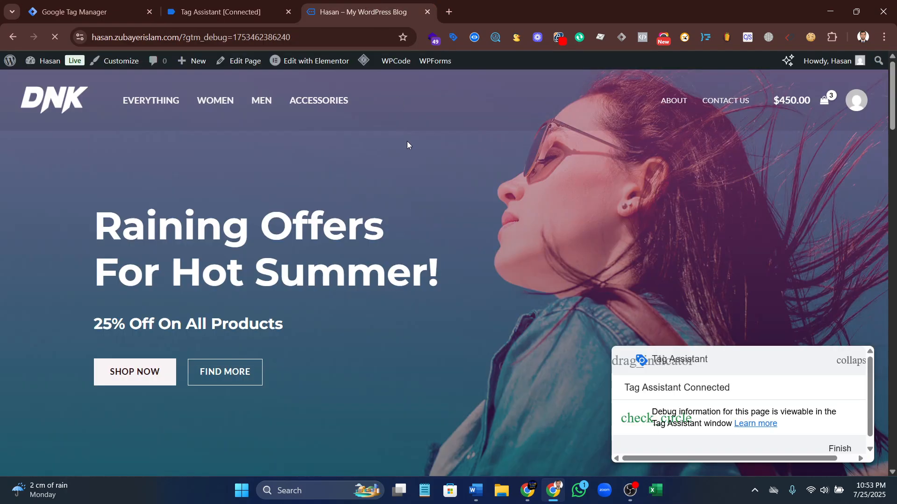
Open Blue Denim Jeans from the store's Women category and add one to the cart
left_click(214, 102)
scroll(250, 298, "down", 5)
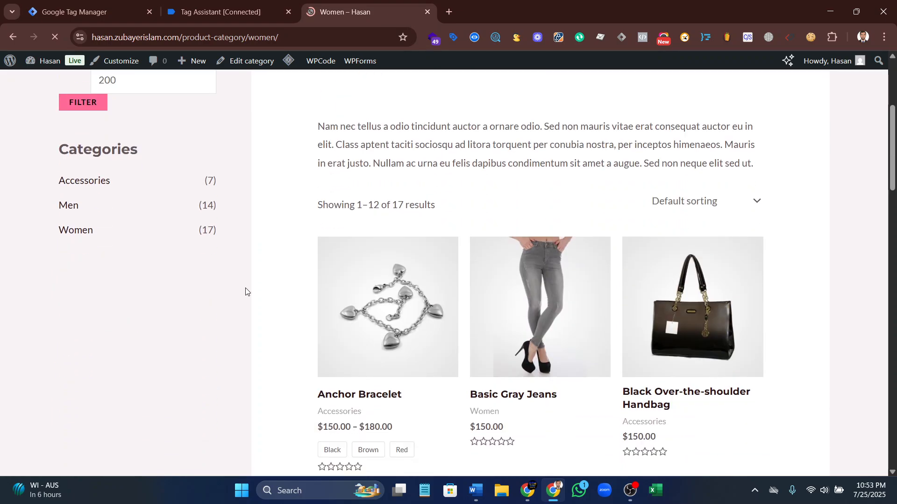
scroll(245, 292, "down", 7)
left_click(391, 303)
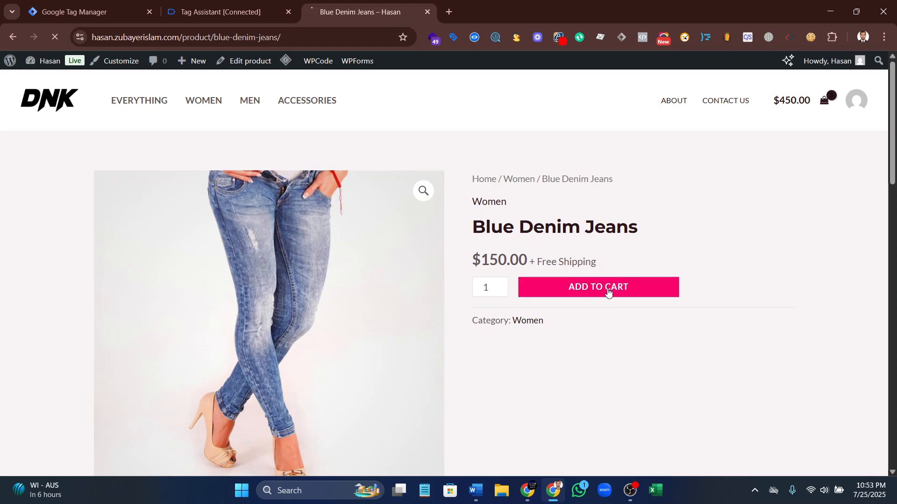
left_click(609, 291)
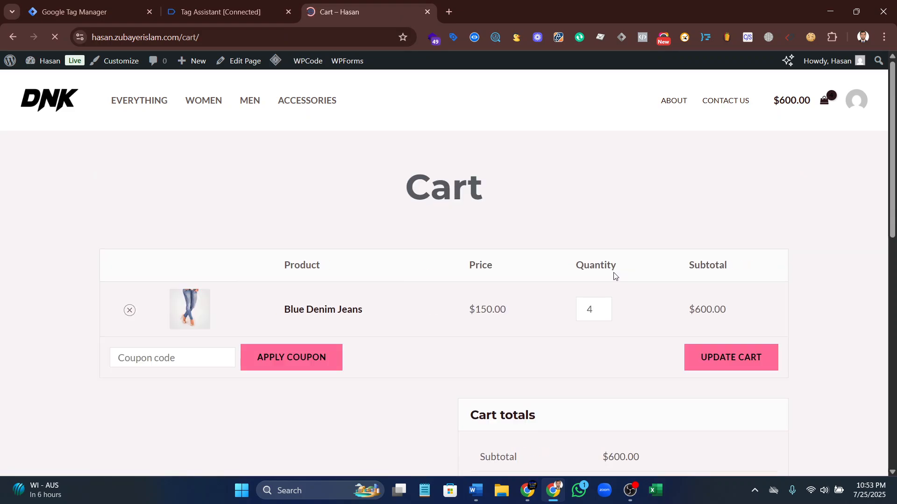
Proceed from the cart to checkout in the store, and return to the Tag Assistant summary of fired tags
scroll(442, 238, "down", 6)
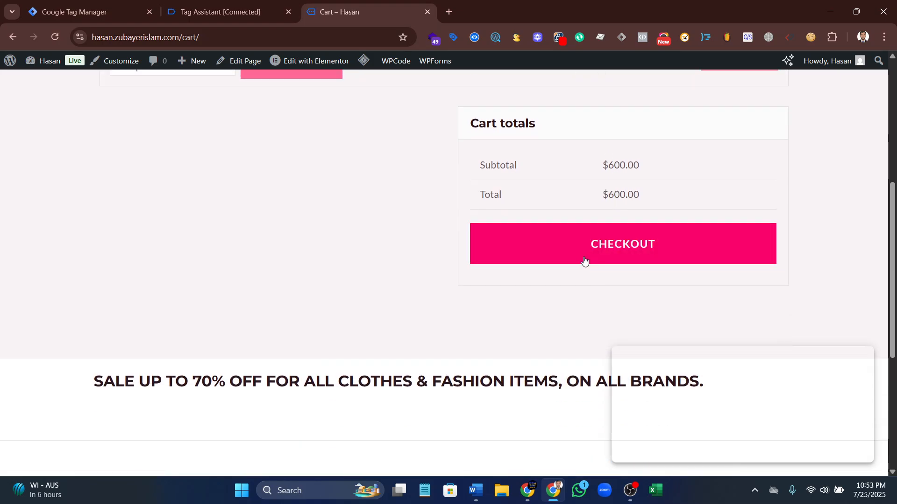
left_click(264, 12)
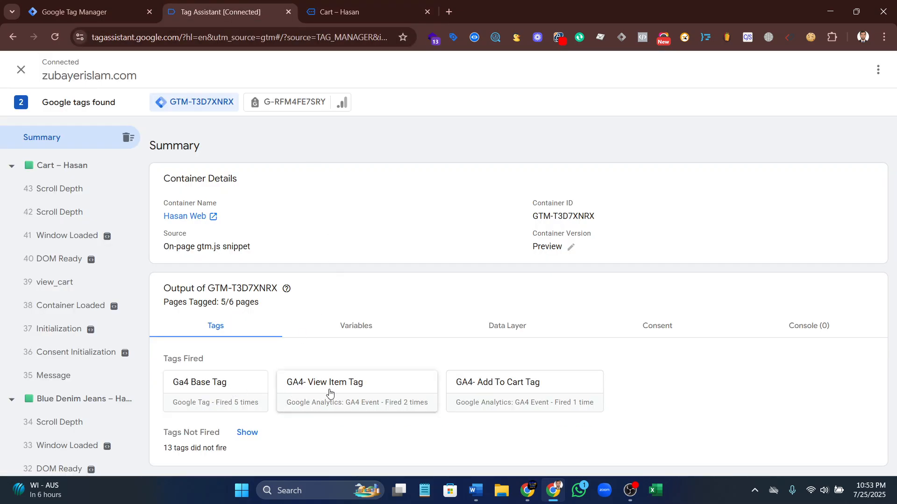
left_click(364, 12)
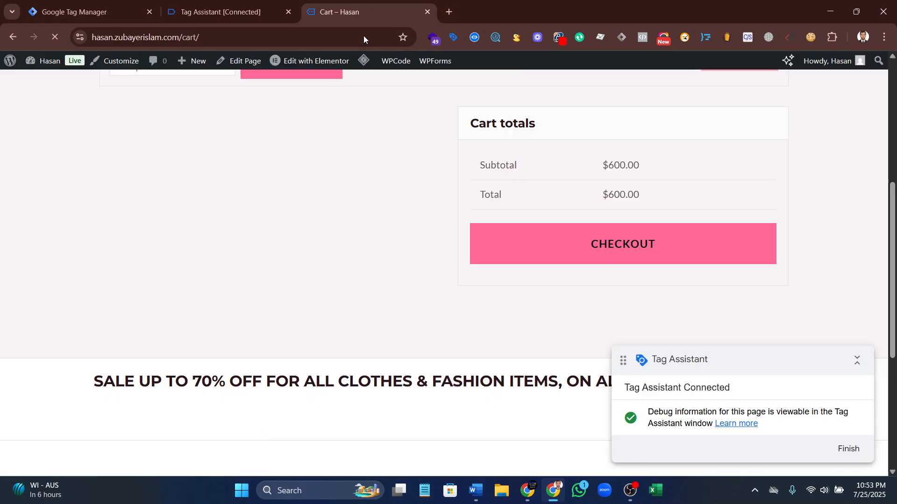
left_click(596, 252)
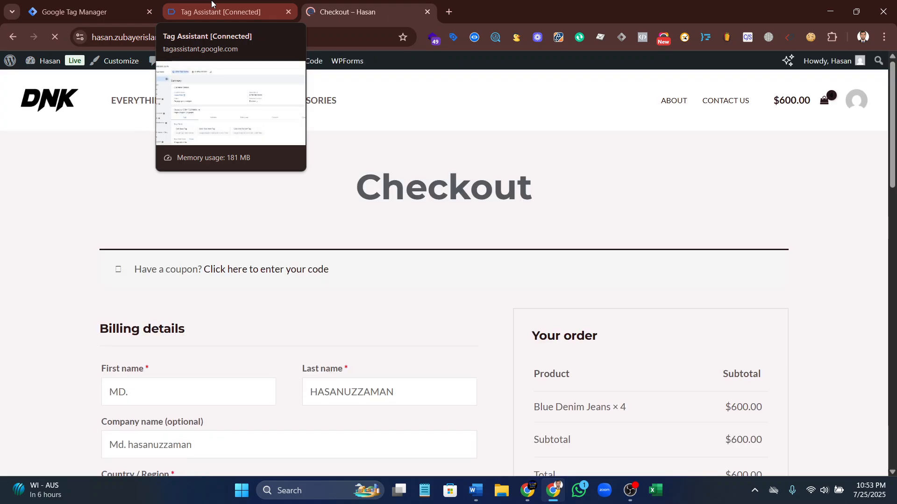
left_click(212, 5)
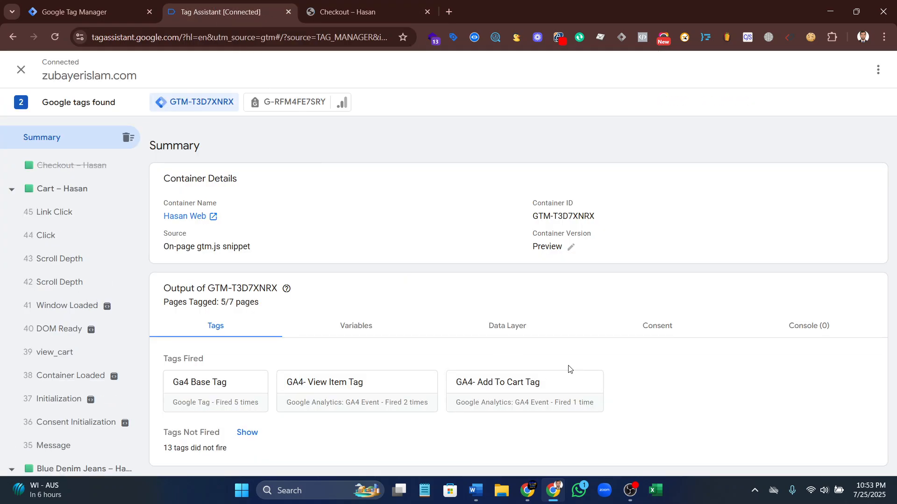